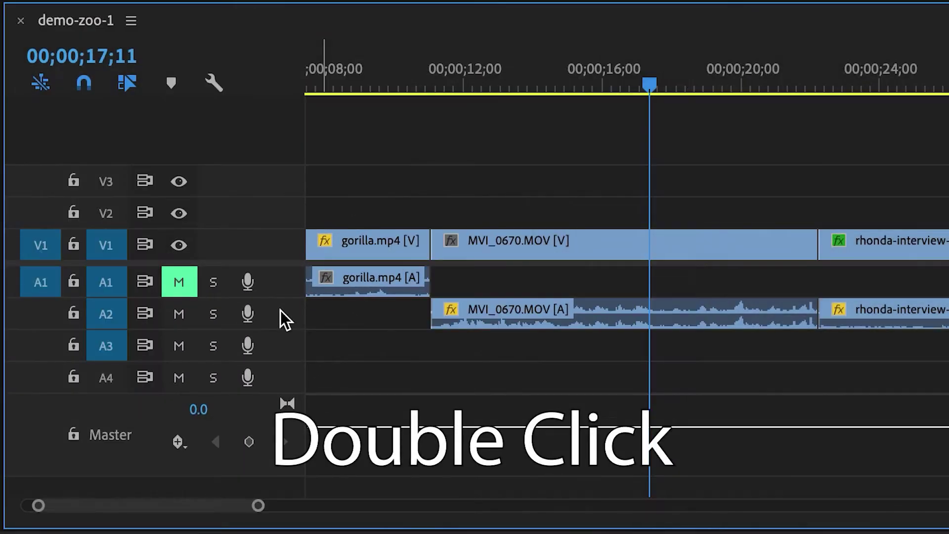
- Expand the A2 Interview track and drag its lower edge down so the waveforms show taller
double_click(280, 310)
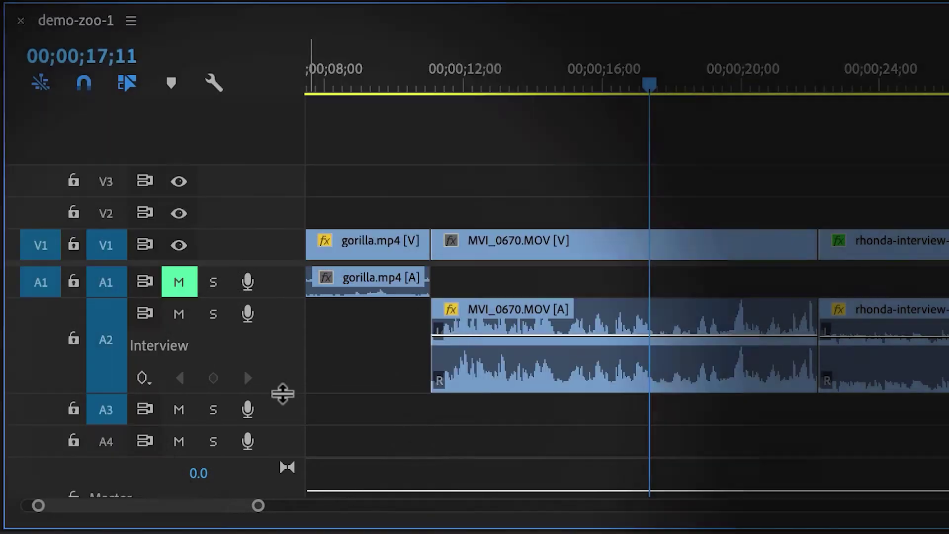
left_click_drag(282, 394, 276, 441)
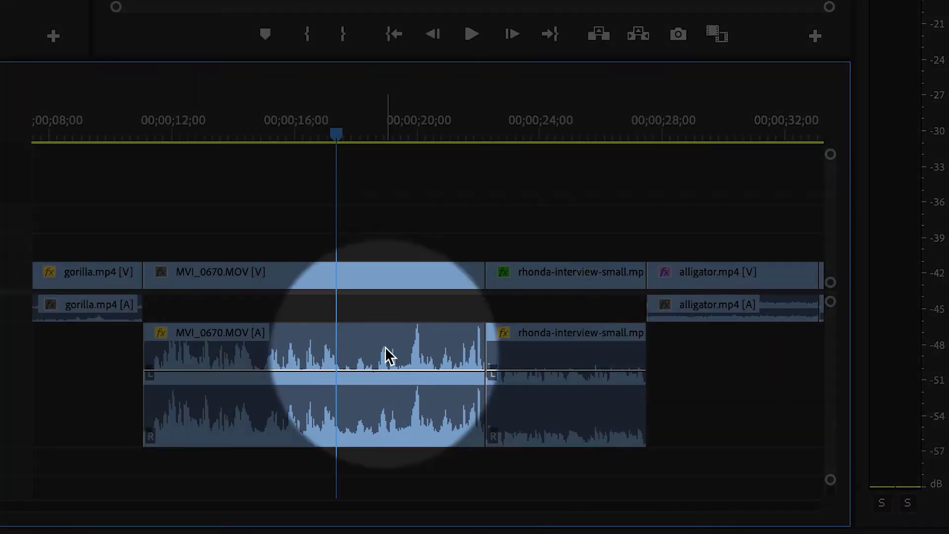
- Select the interview clips and play the sequence from 00;00;19;08 to hear MVI_0670's loudness
left_click(525, 342)
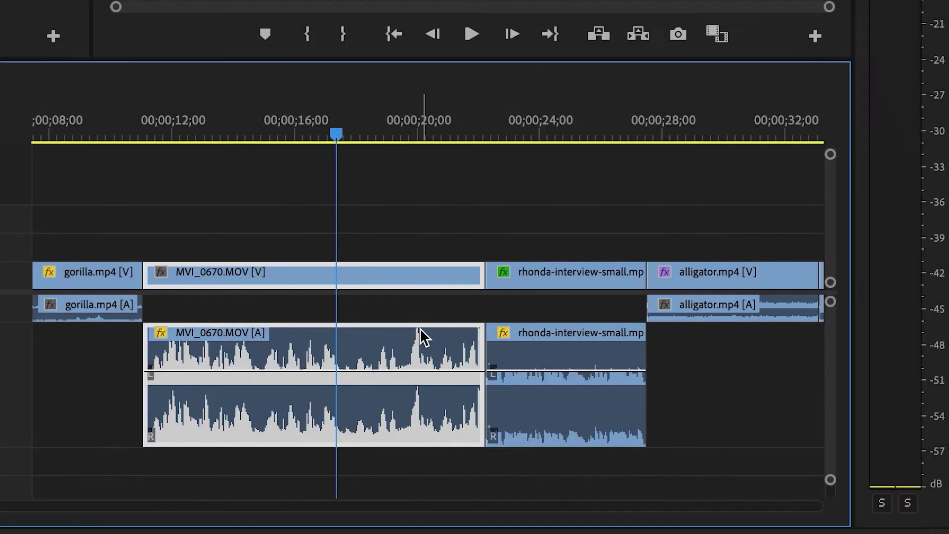
left_click(526, 348)
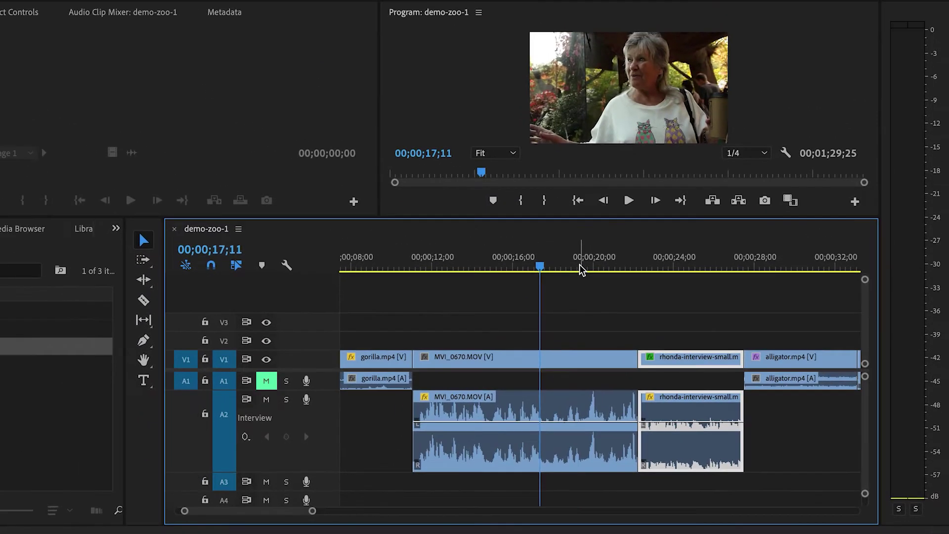
left_click(531, 233)
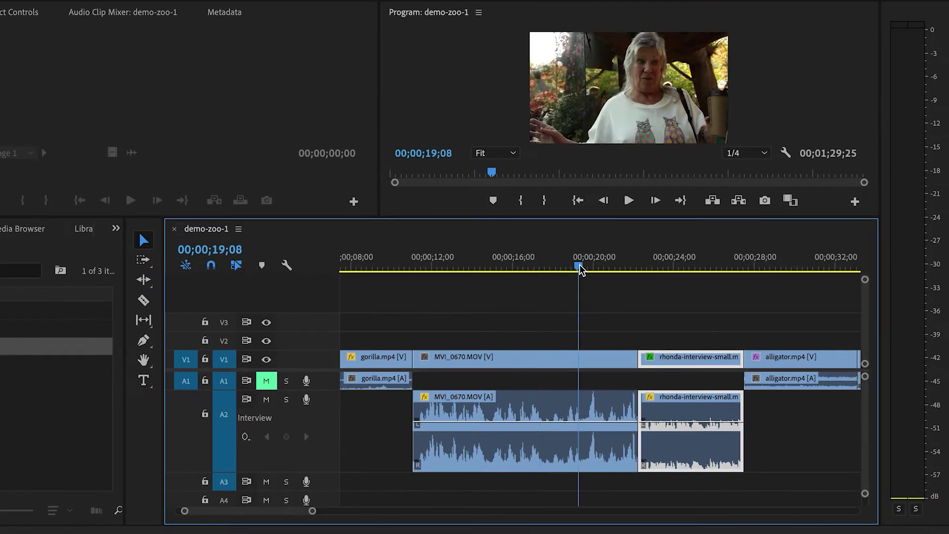
key("space")
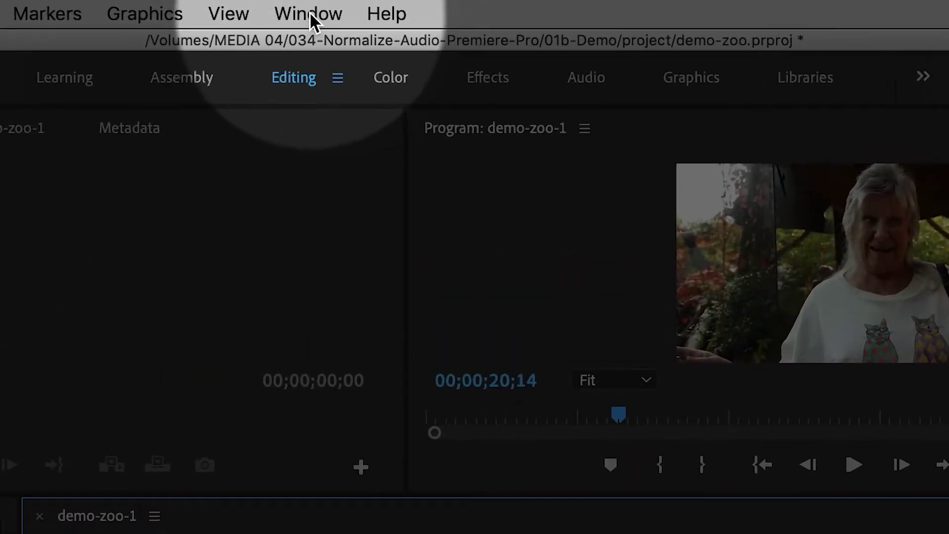
- Show the Audio Meters panel and play rhonda-interview-small from 00;00;25;16 to watch its levels
left_click(310, 12)
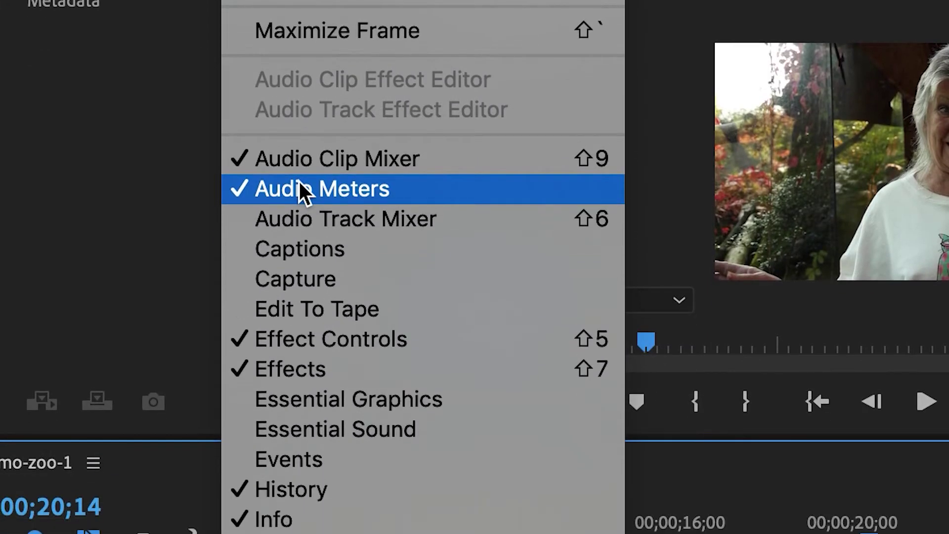
left_click(300, 190)
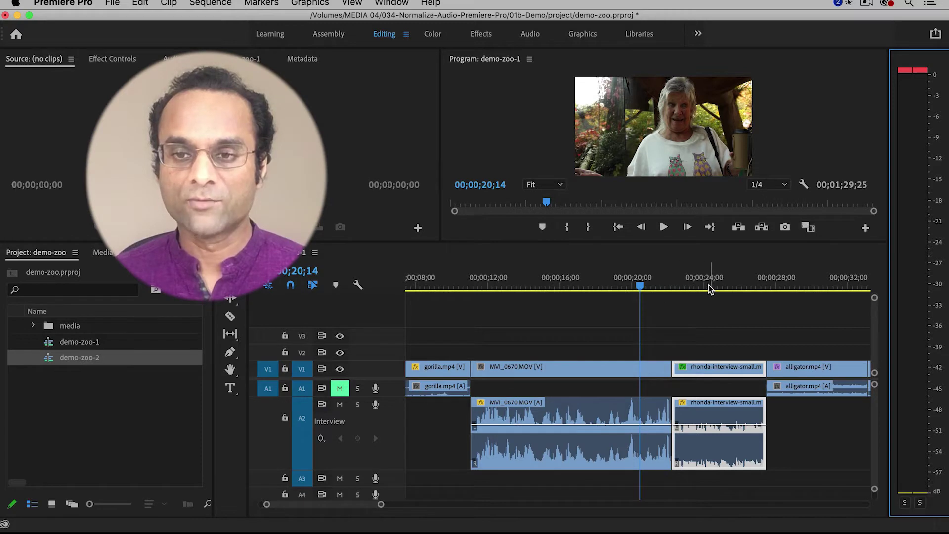
left_click(704, 286)
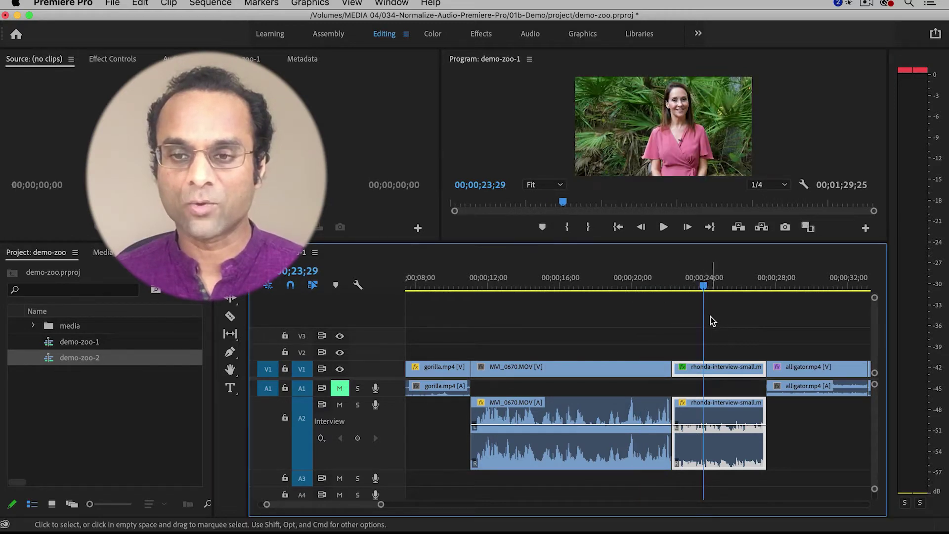
left_click(731, 286)
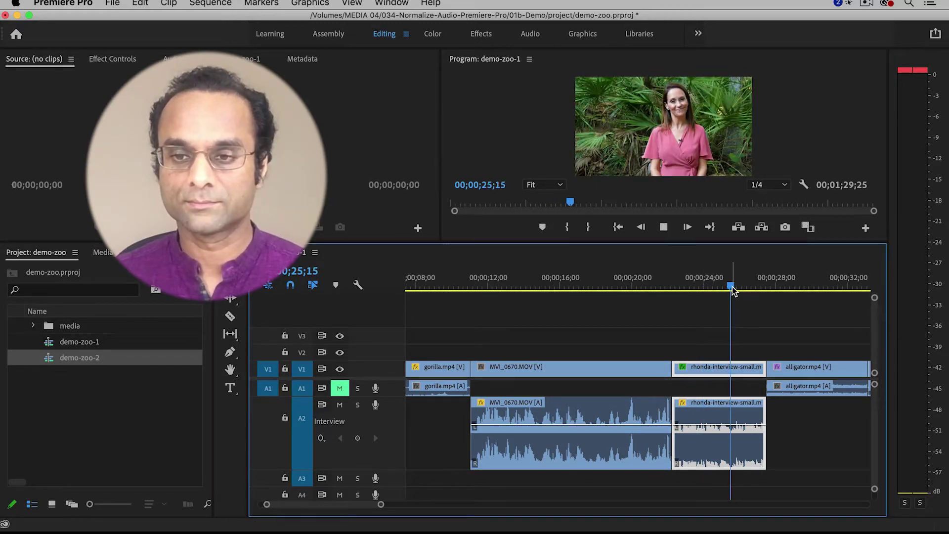
key("space")
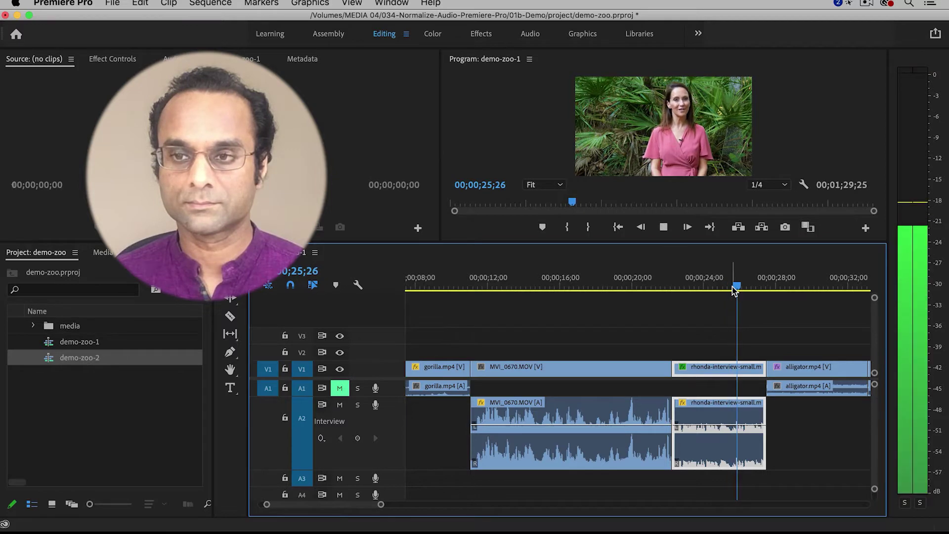
key("space")
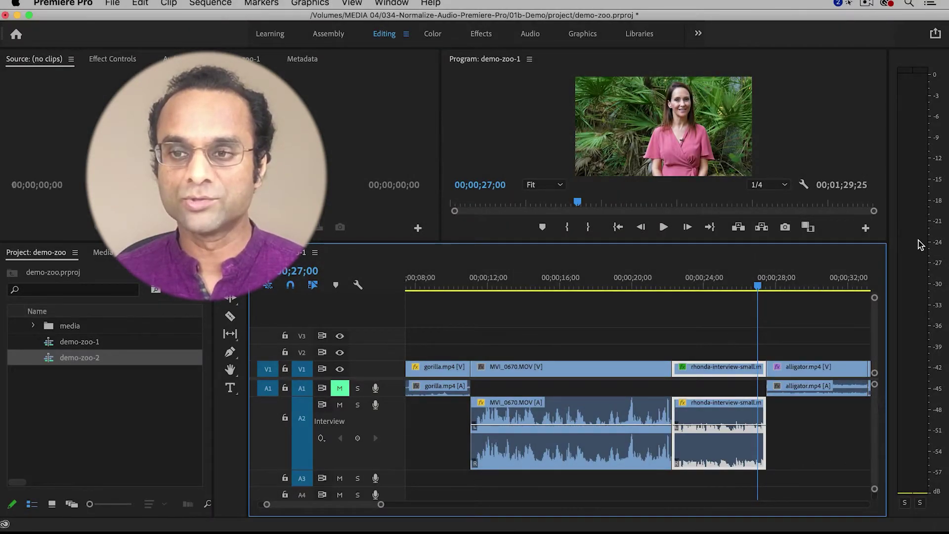
- Set the audio meters to Static Peaks and replay from 00;00;25;12, peaking around -18 dB
right_click(912, 256)
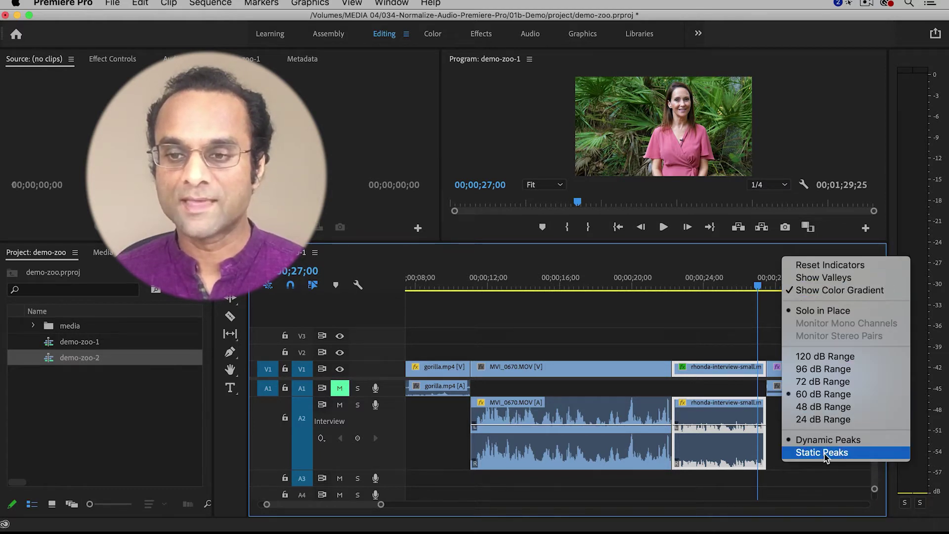
left_click(852, 454)
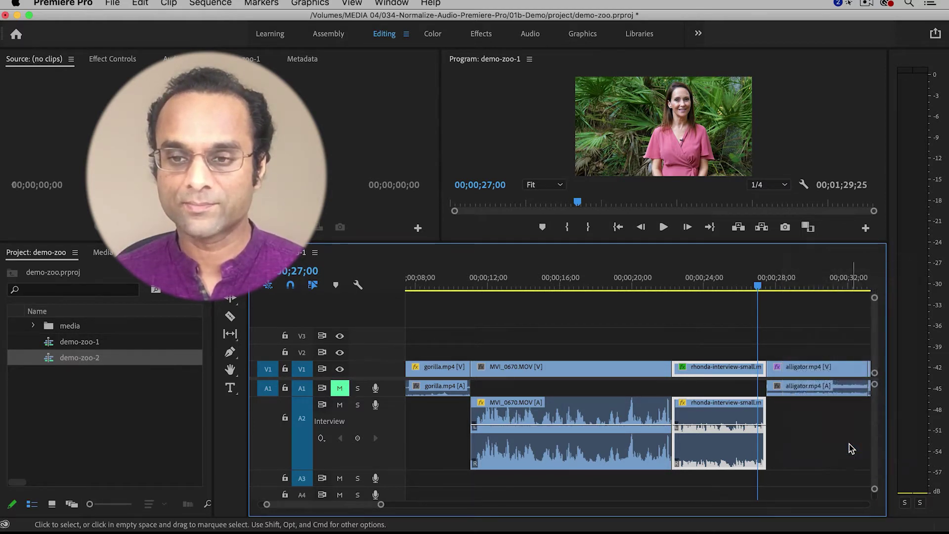
left_click(730, 287)
key("space")
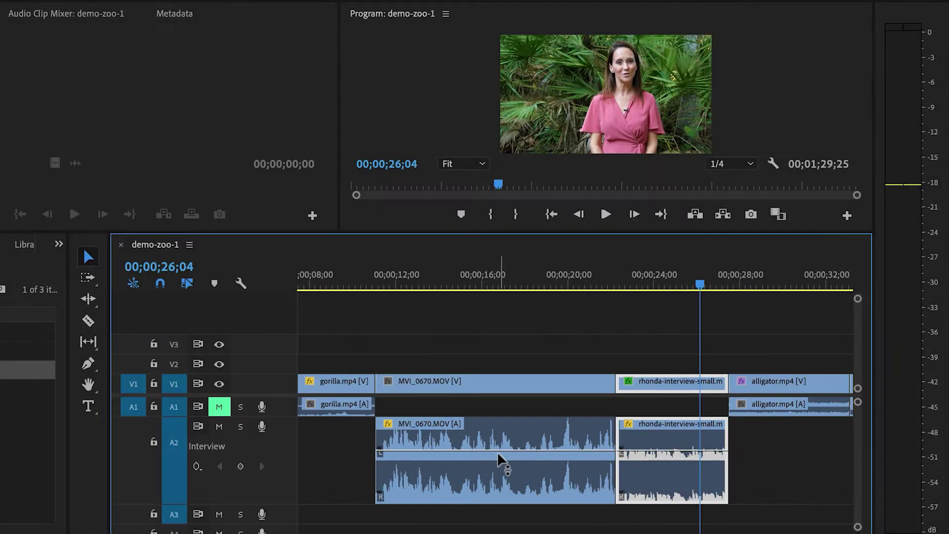
- Open Audio Gain for the MVI_0670.MOV audio and choose Normalize Max Peak to -3 dB
mouse_move(499, 454)
left_click(497, 439)
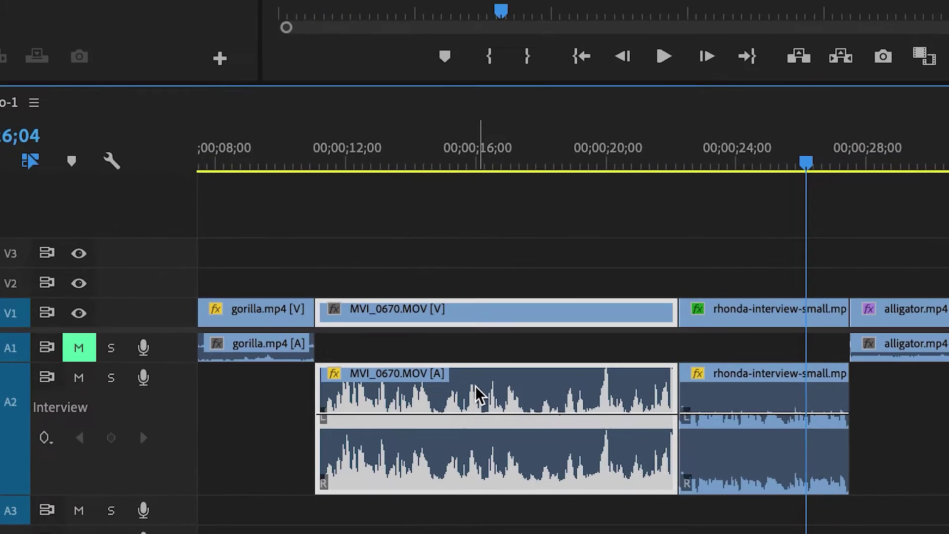
right_click(478, 395)
scroll(534, 410, "down", 10)
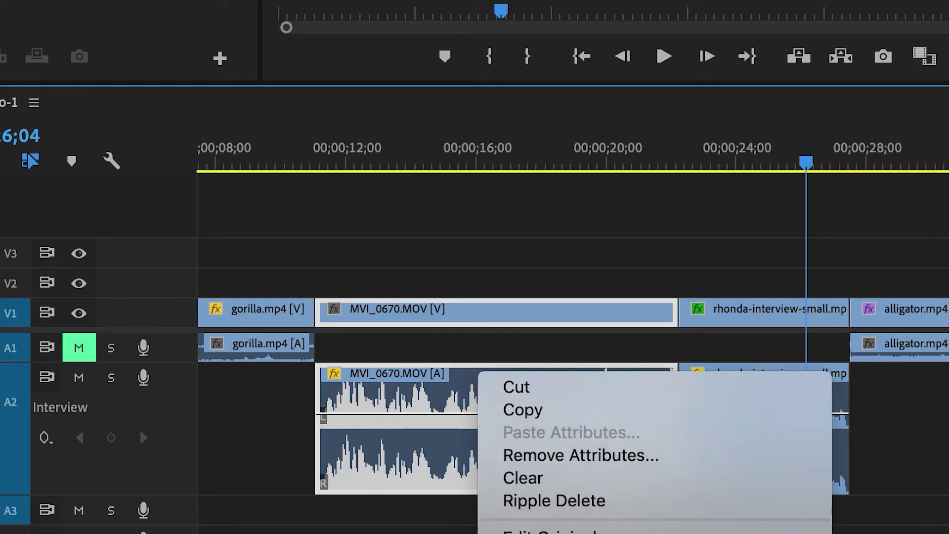
scroll(566, 410, "down", 5)
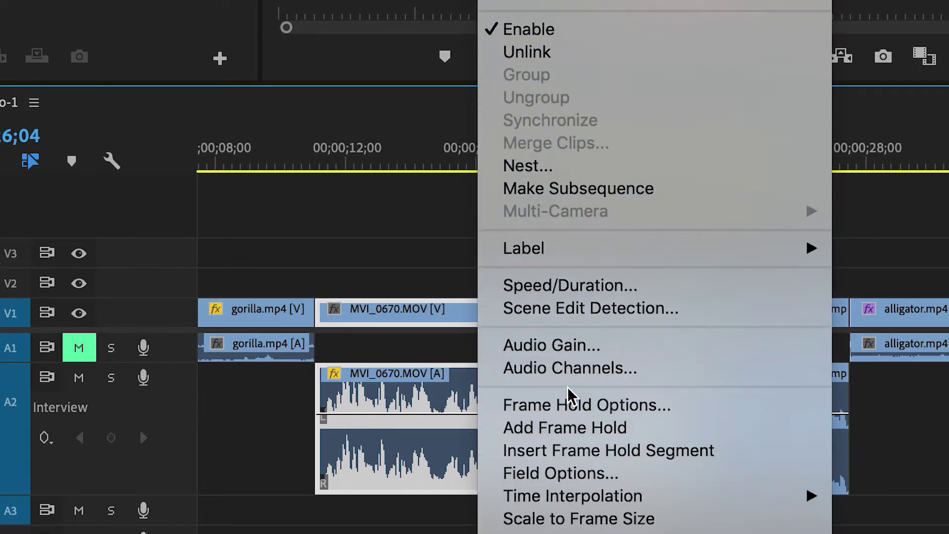
left_click(566, 345)
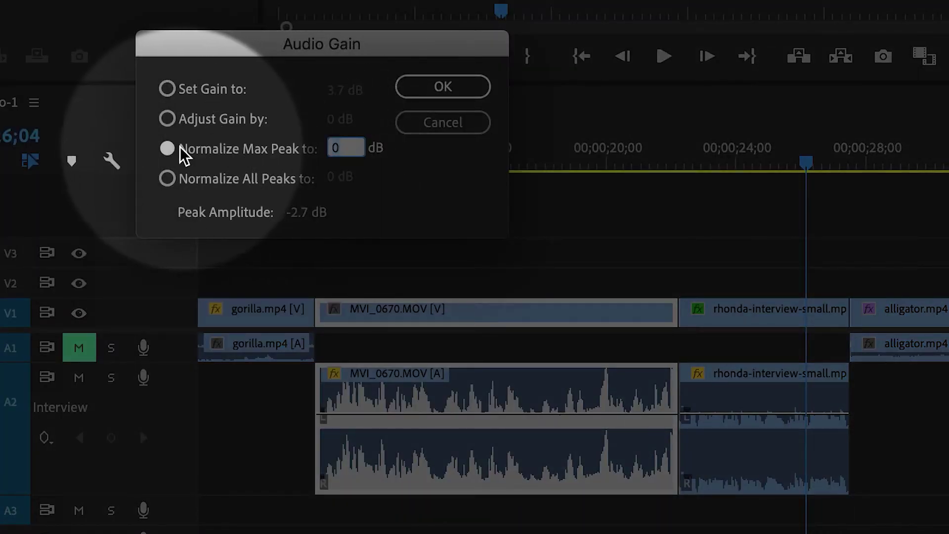
left_click(183, 151)
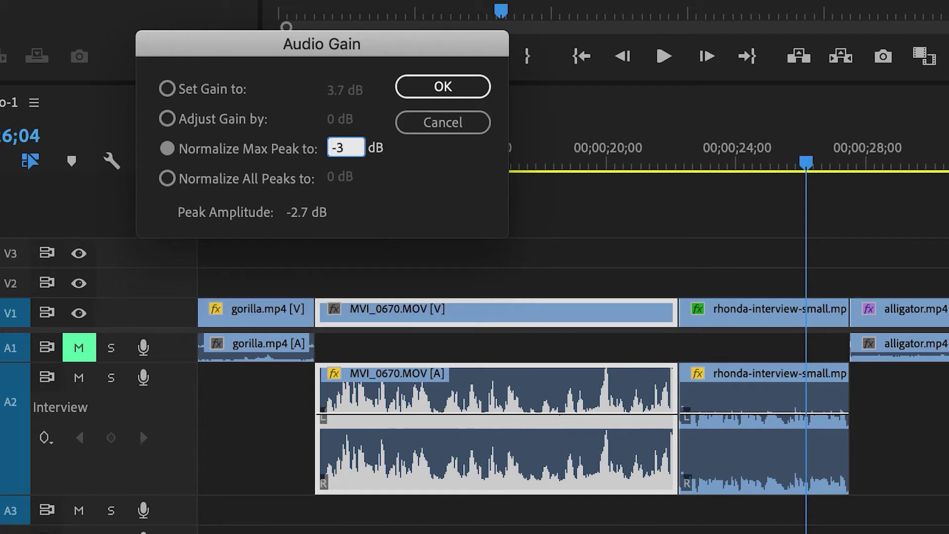
left_click(422, 96)
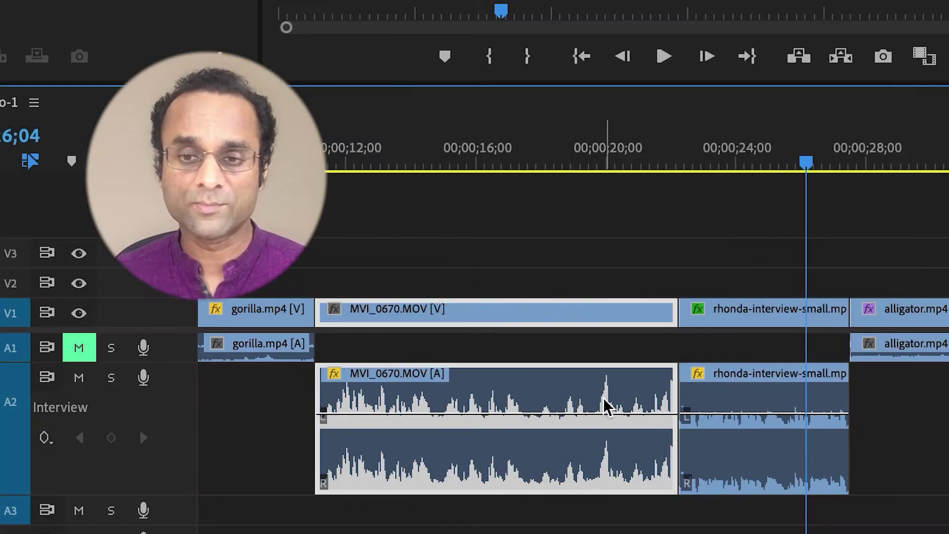
- Replay MVI_0670.MOV from 00;00;19;10 and confirm its held peak sits near -3 dB
mouse_move(608, 408)
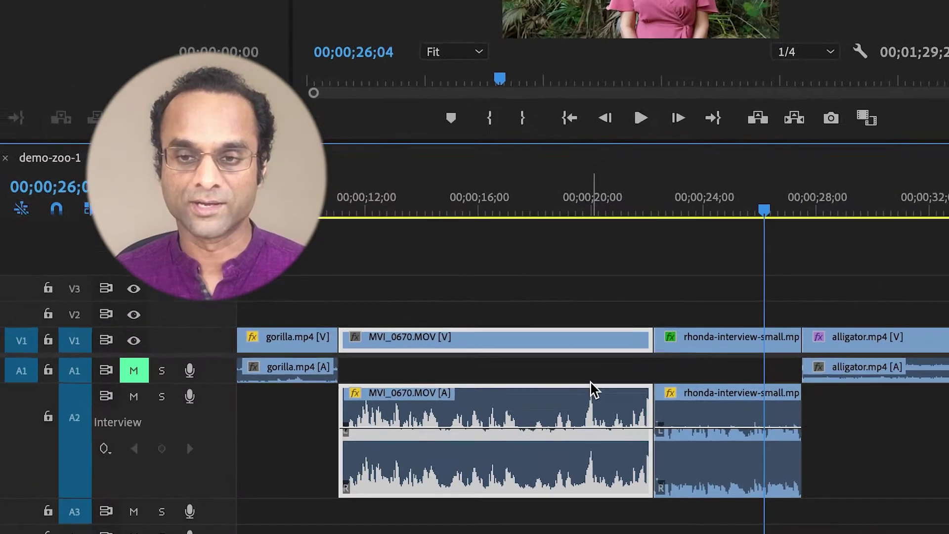
left_click(574, 205)
key("space")
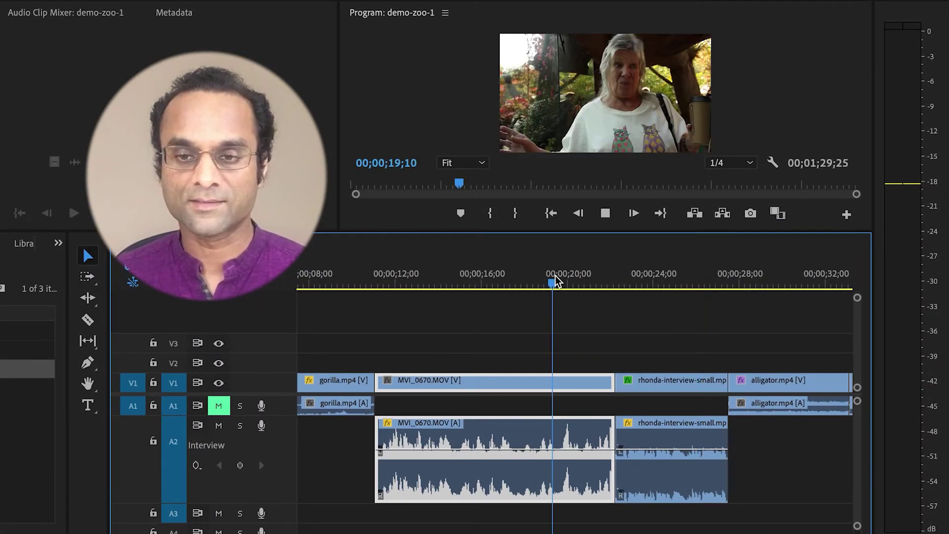
key("space")
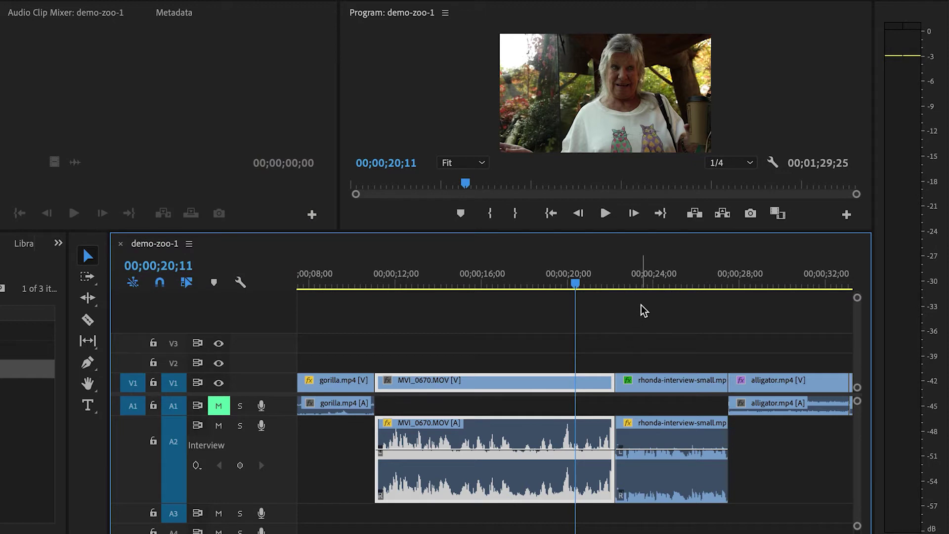
- Normalize the rhonda-interview-small audio to a -3 dB maximum peak with Audio Gain
left_click(668, 381)
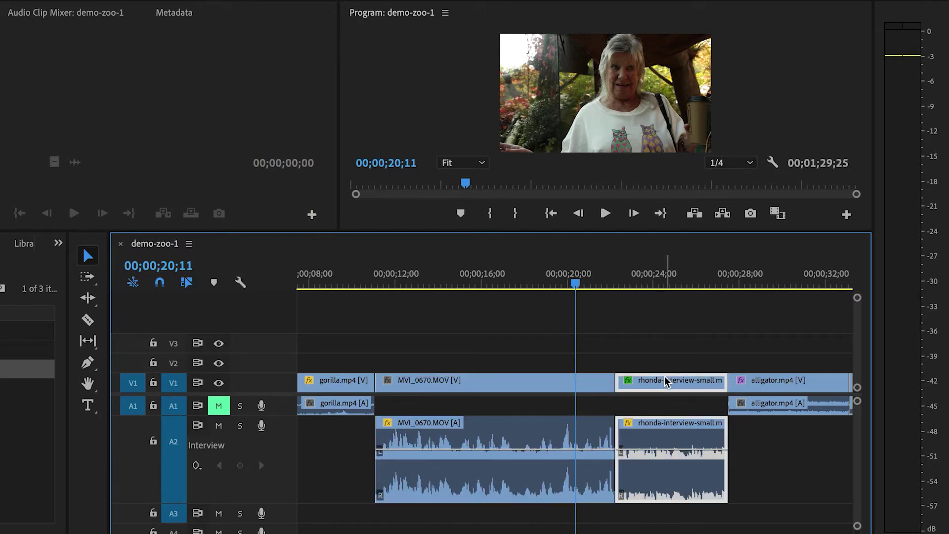
right_click(658, 432)
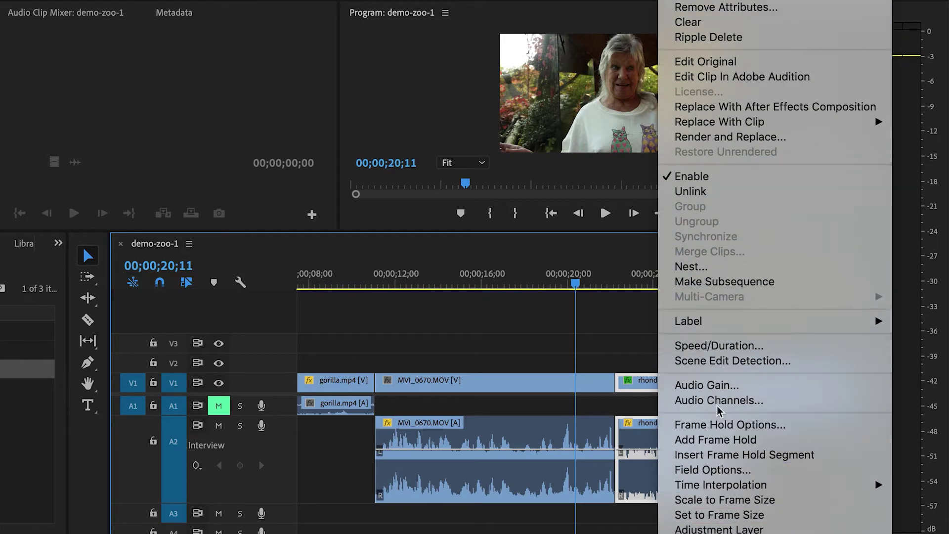
left_click(707, 384)
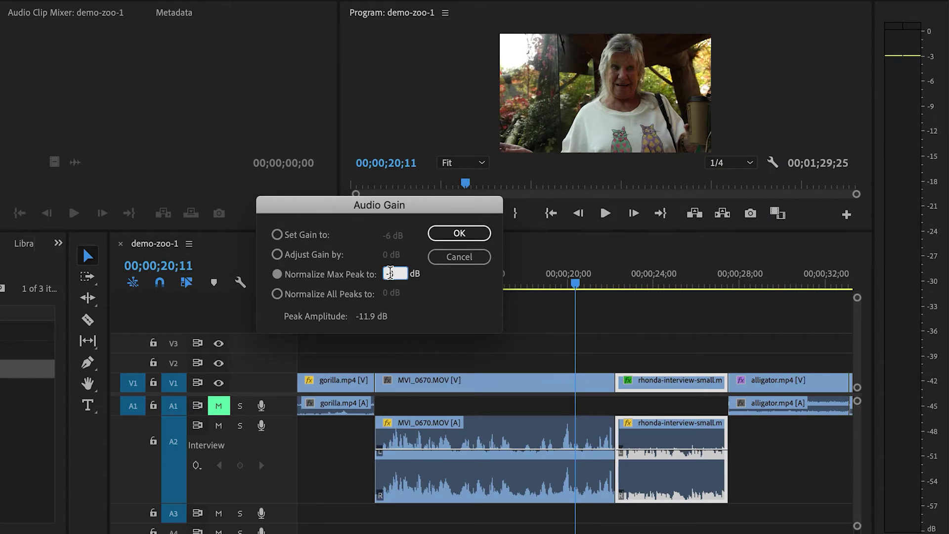
left_click(450, 235)
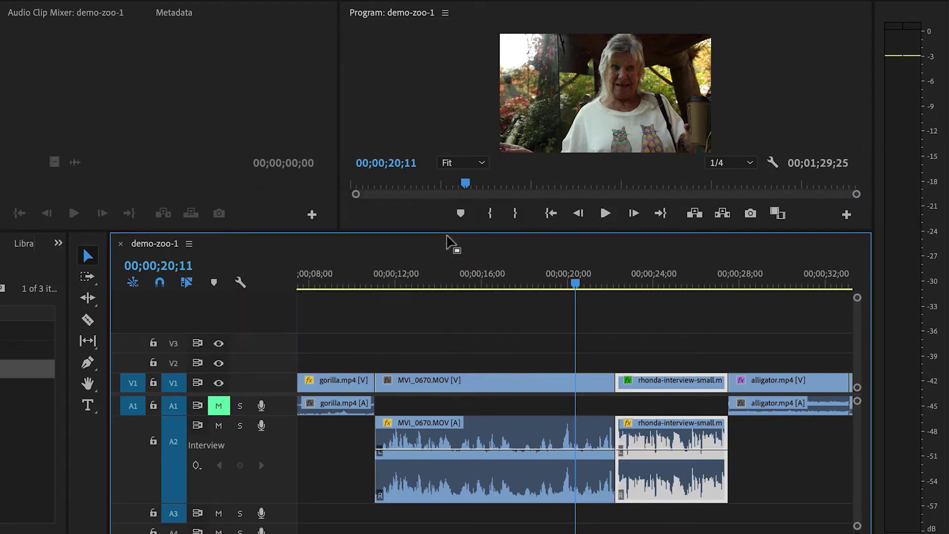
left_click(685, 286)
- Play part of rhonda-interview-small, stopping at 00;00;26;12, then zoom the timeline out
key("space")
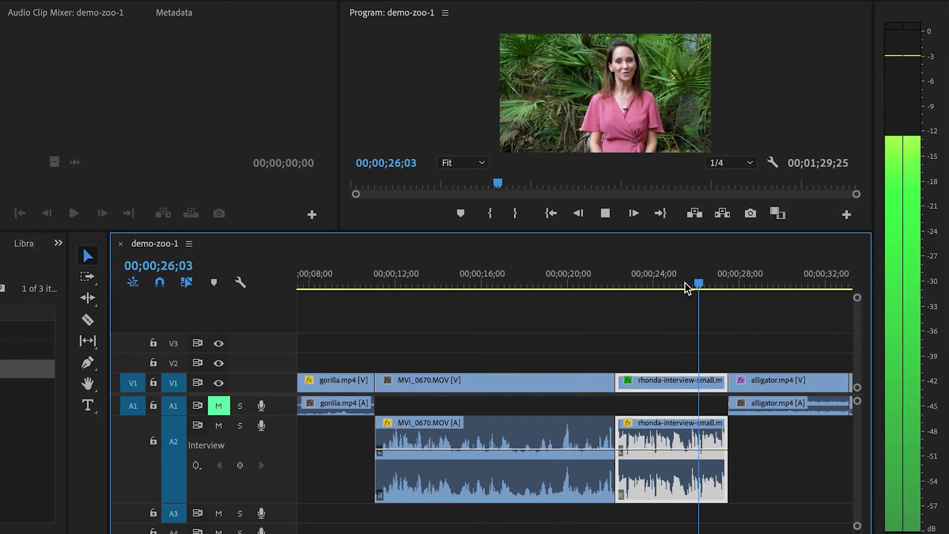
key("space")
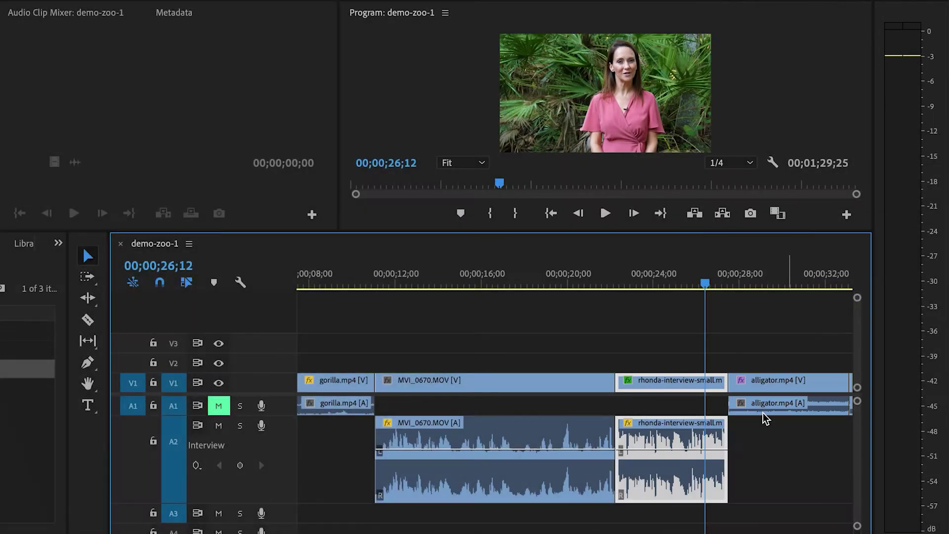
mouse_move(592, 451)
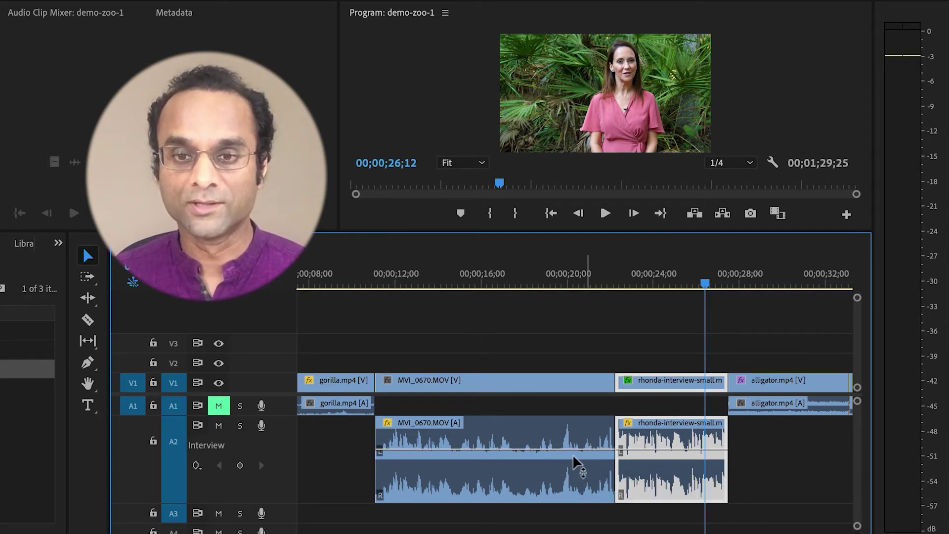
key("minus")
key("minus")
key("minus")
key("minus")
key("minus")
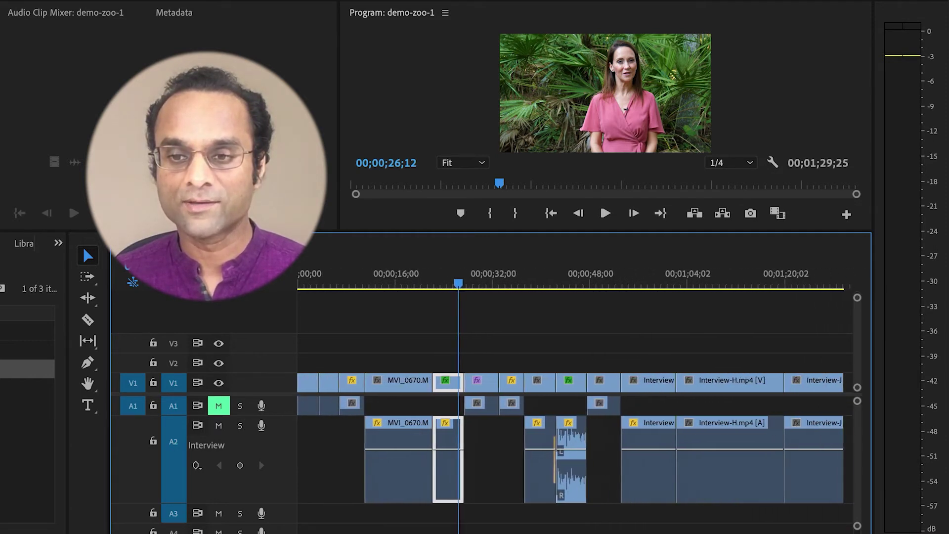
- Zoom out and select all A2 interview clips, including Interview-H.mp4, by clicking and marquee-dragging
key("minus")
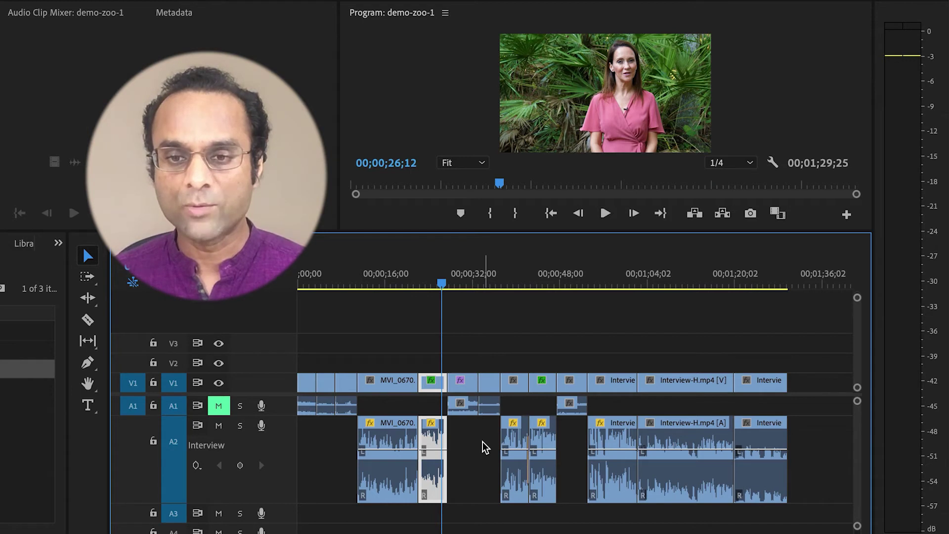
left_click(517, 439)
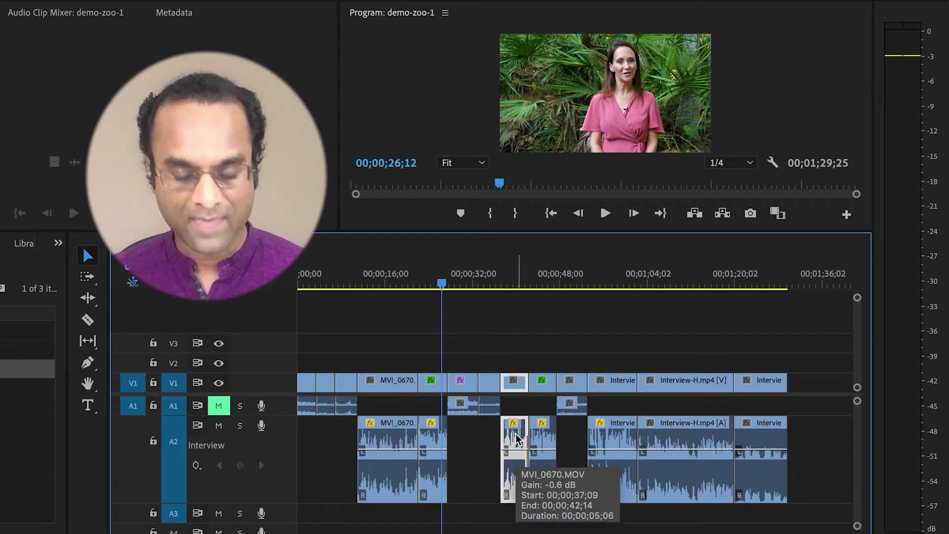
left_click(546, 438, "shift")
left_click(611, 442, "shift")
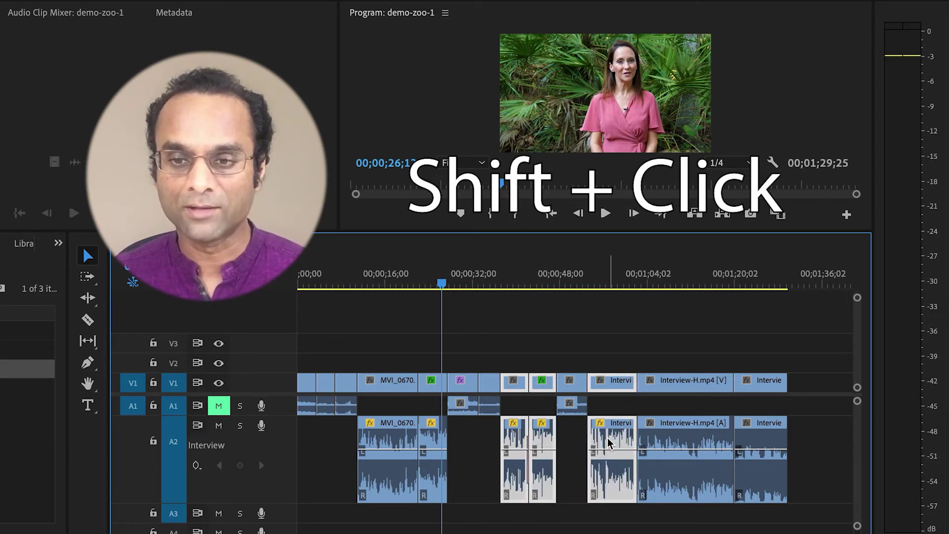
left_click(664, 443, "shift")
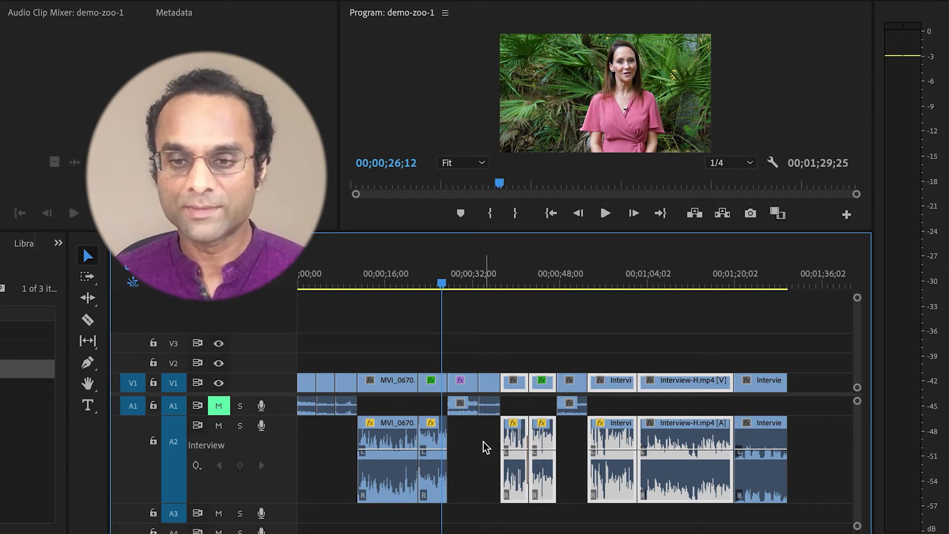
left_click_drag(484, 443, 789, 474)
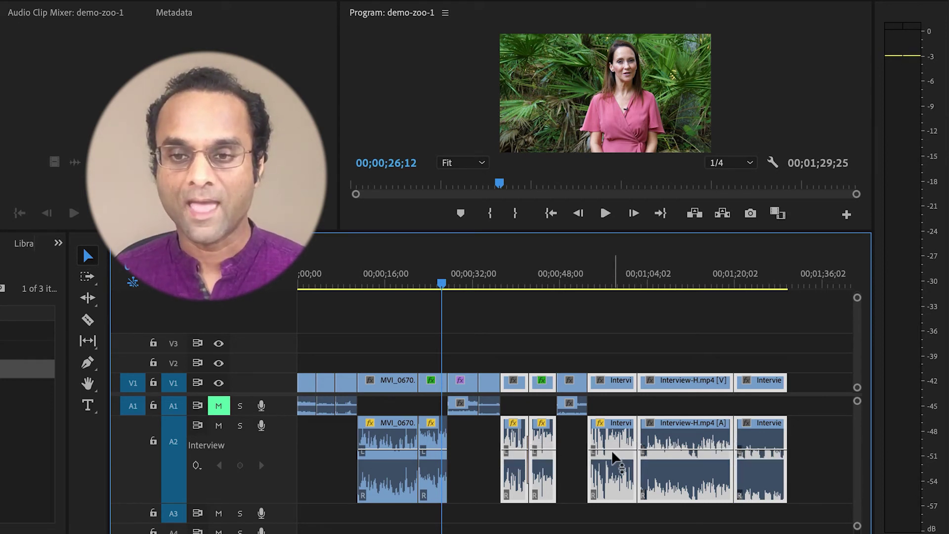
- Apply Audio Gain with Normalize All Peaks to -3 dB on the selected A2 clips
right_click(612, 440)
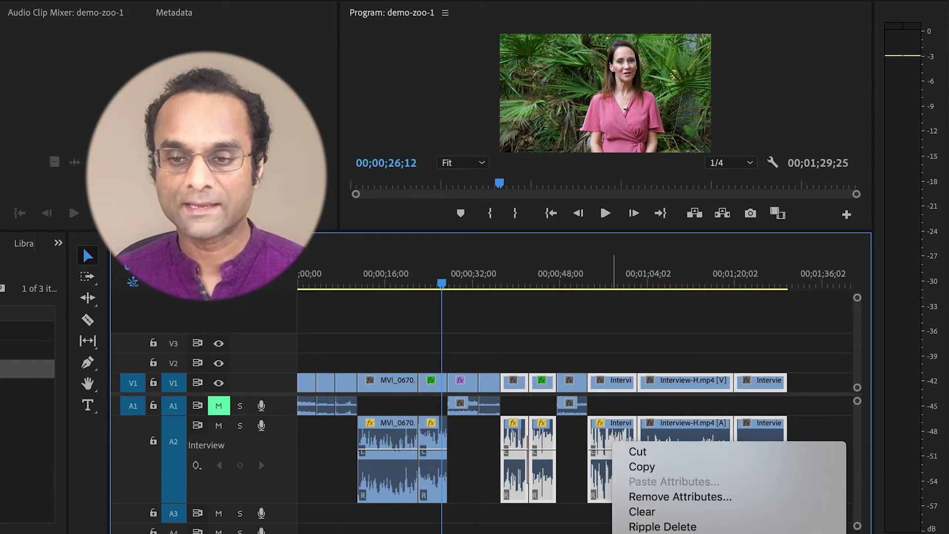
scroll(718, 489, "down", 10)
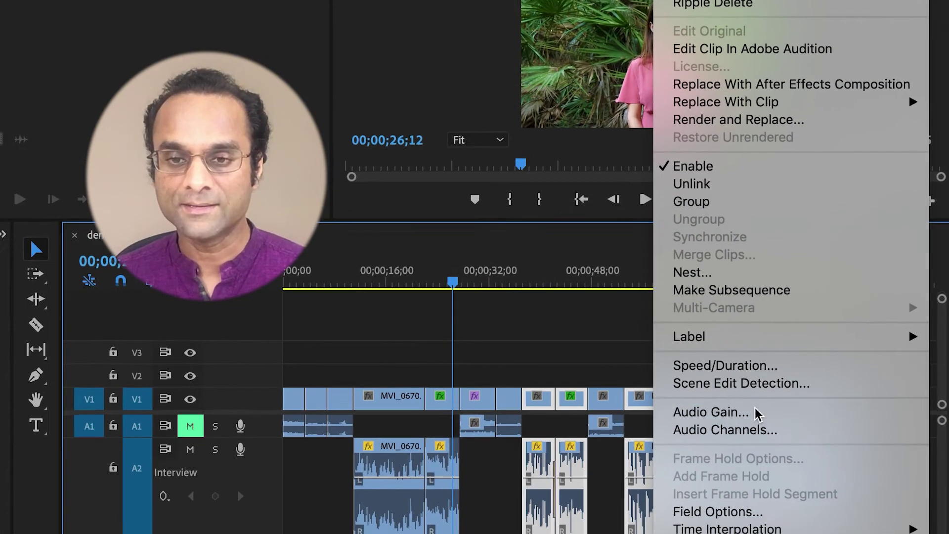
left_click(692, 394)
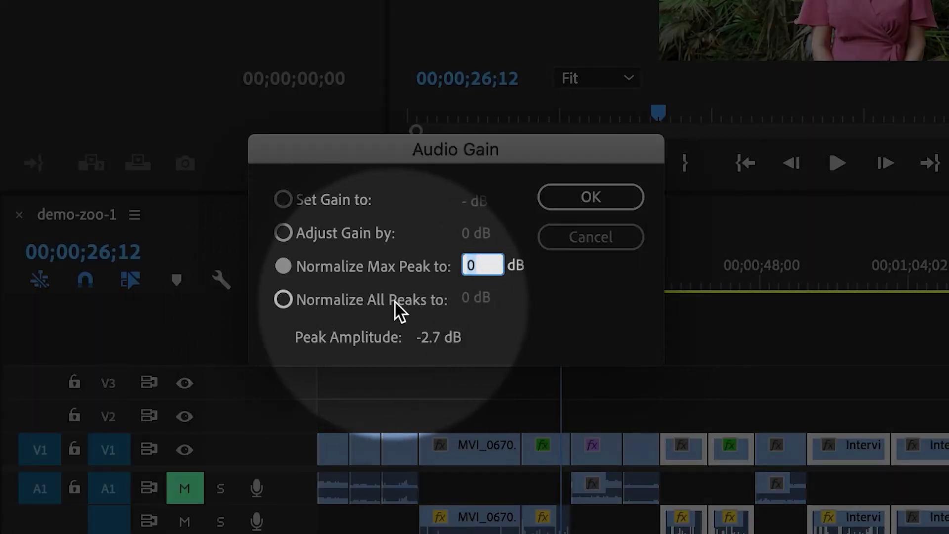
left_click(284, 299)
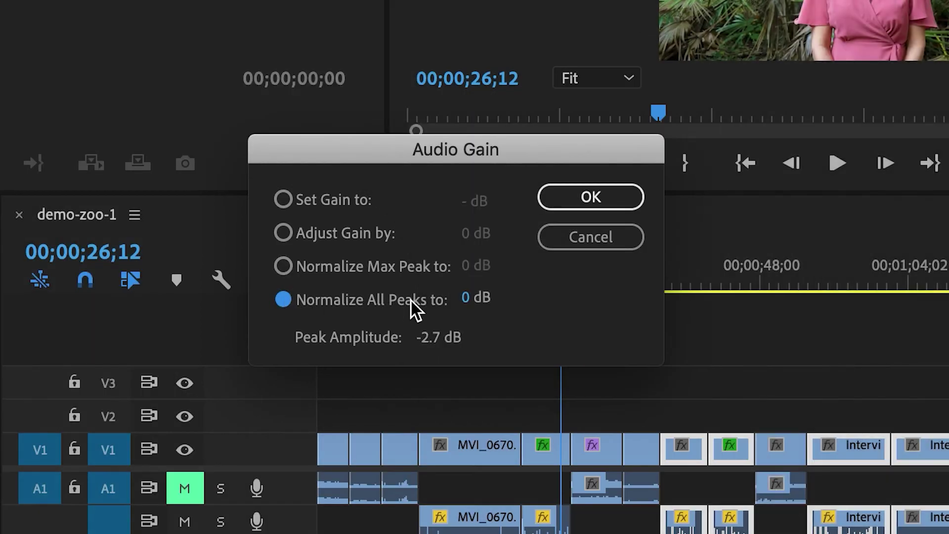
left_click(463, 300)
type("-3")
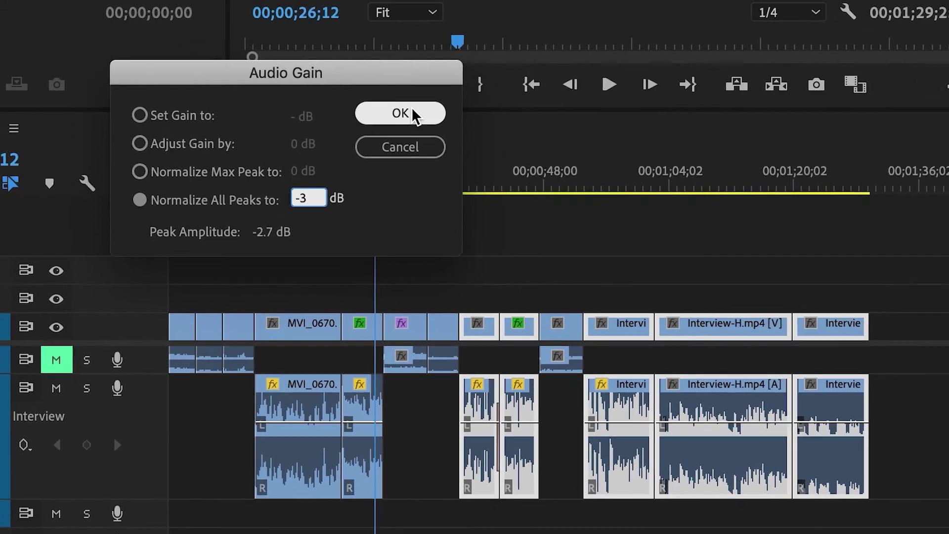
left_click(412, 115)
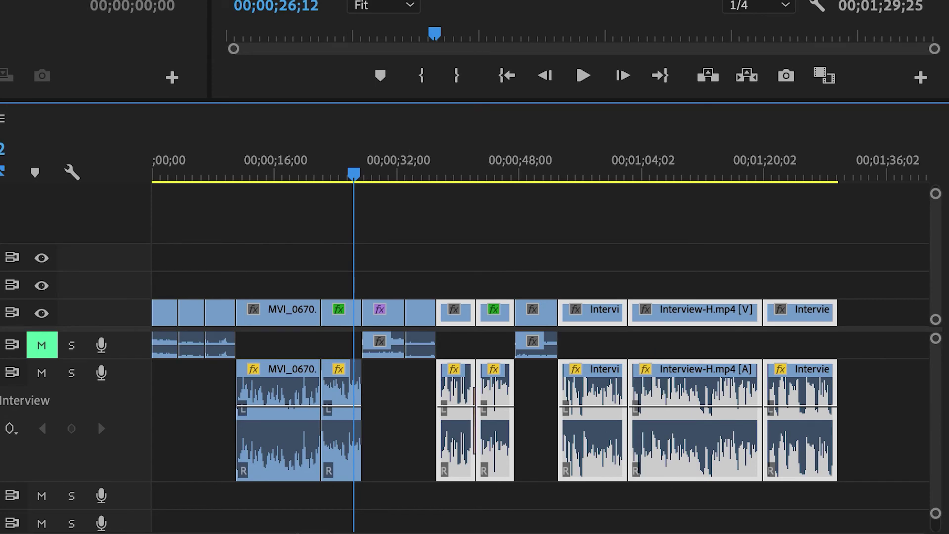
- Zoom in on the normalized A2 waveforms, select the gap before MVI_0670, and park the playhead at 00;00;40;00
key("minus")
key("minus")
key("equal")
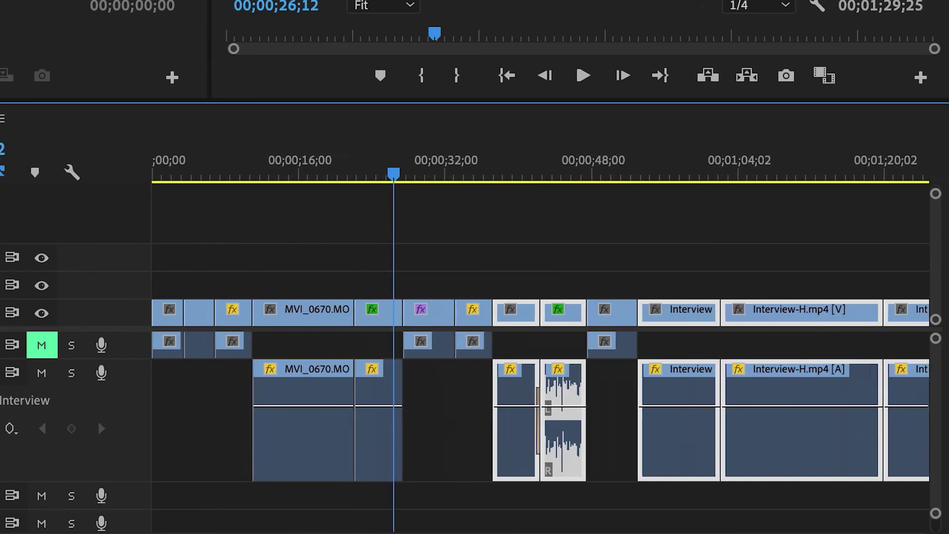
key("equal")
scroll(97, 420, "right", 10)
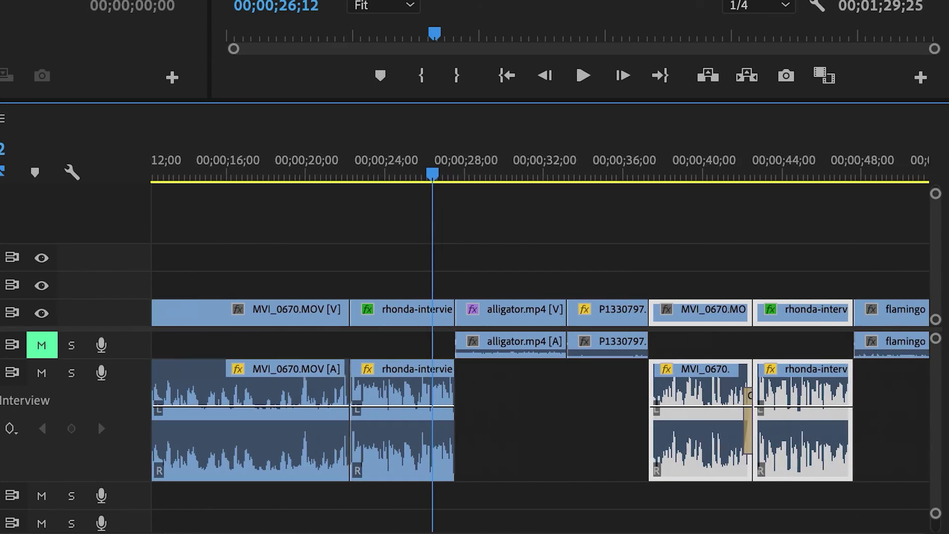
scroll(97, 420, "right", 8)
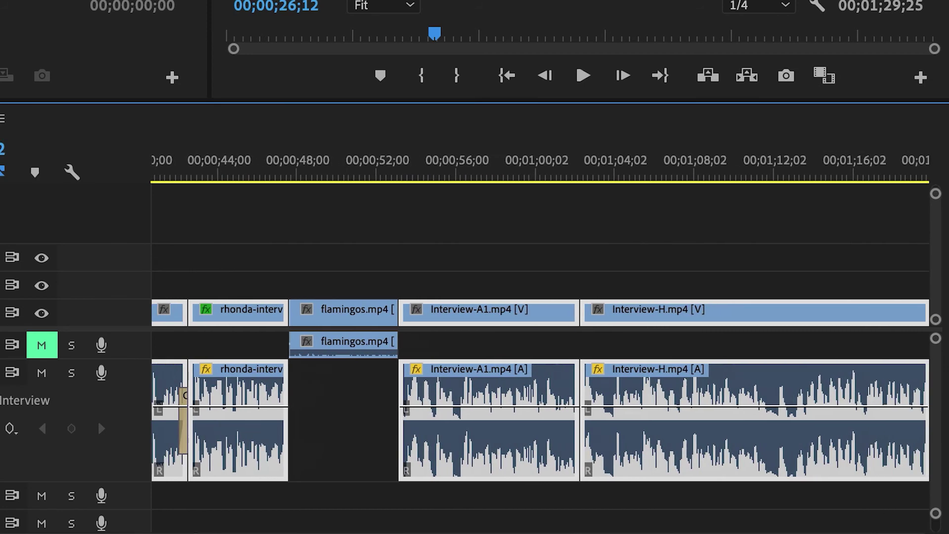
scroll(97, 419, "left", 7)
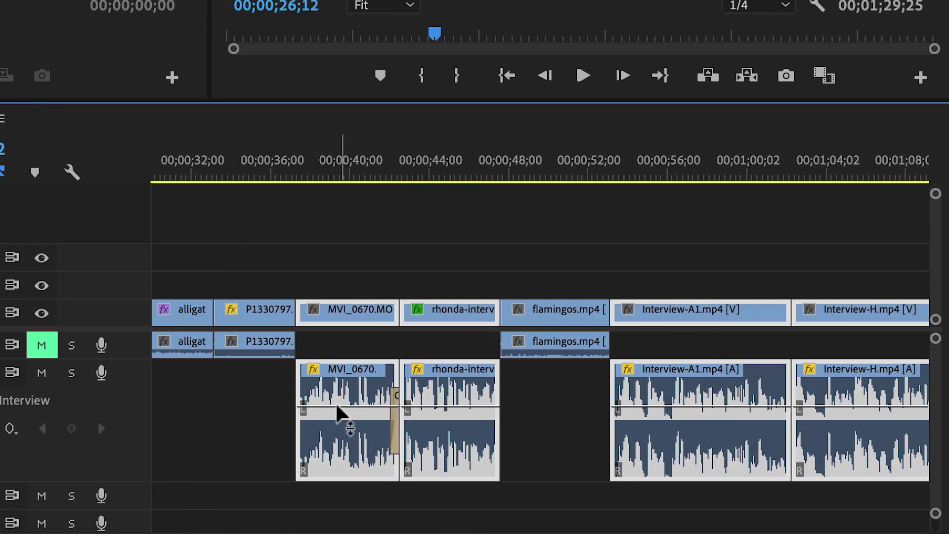
left_click(274, 394)
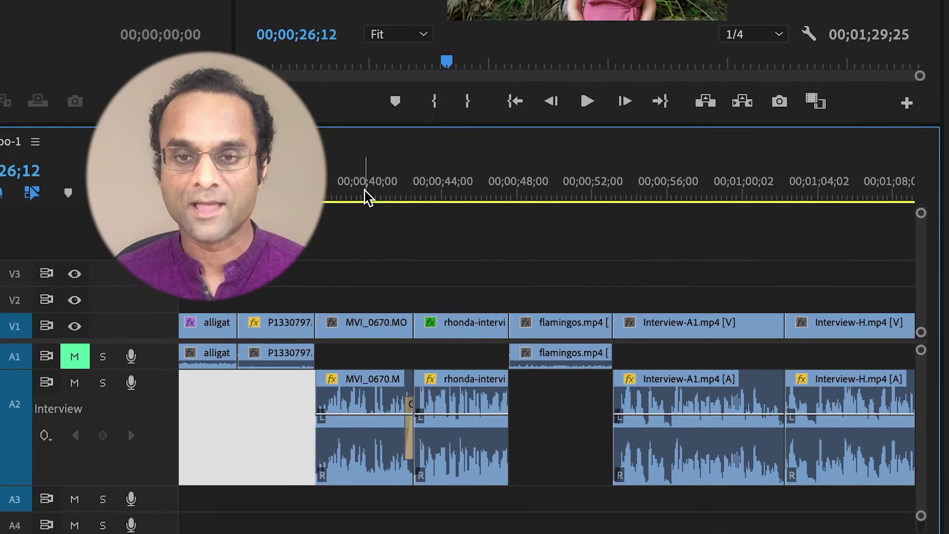
left_click(350, 176)
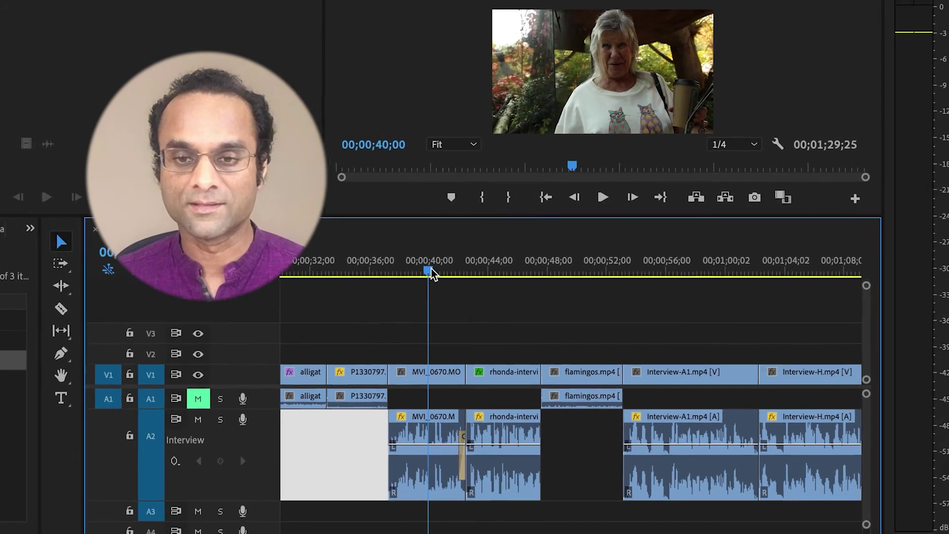
- Play MVI_0670 from 00;00;40;00 to about 00;00;41;00, then zoom out to the whole sequence
key("space")
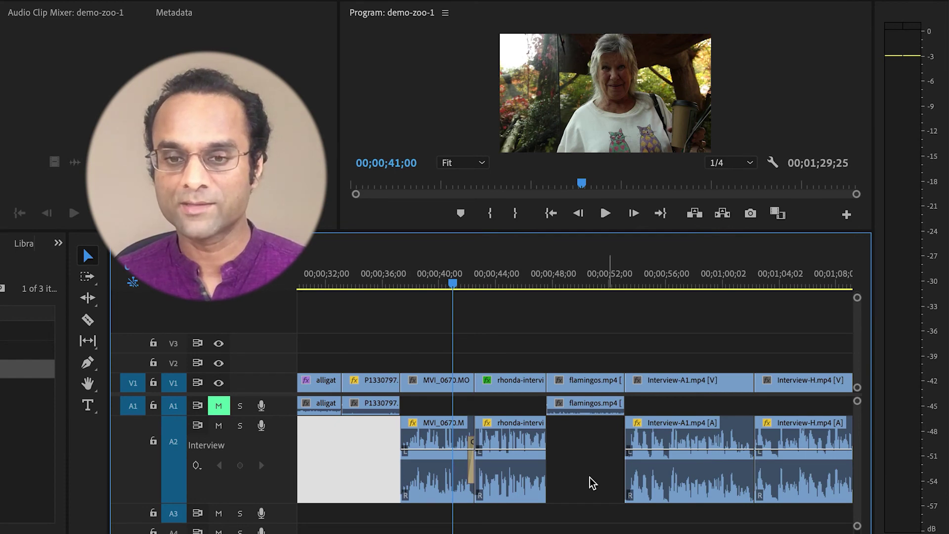
scroll(592, 483, "left", 5)
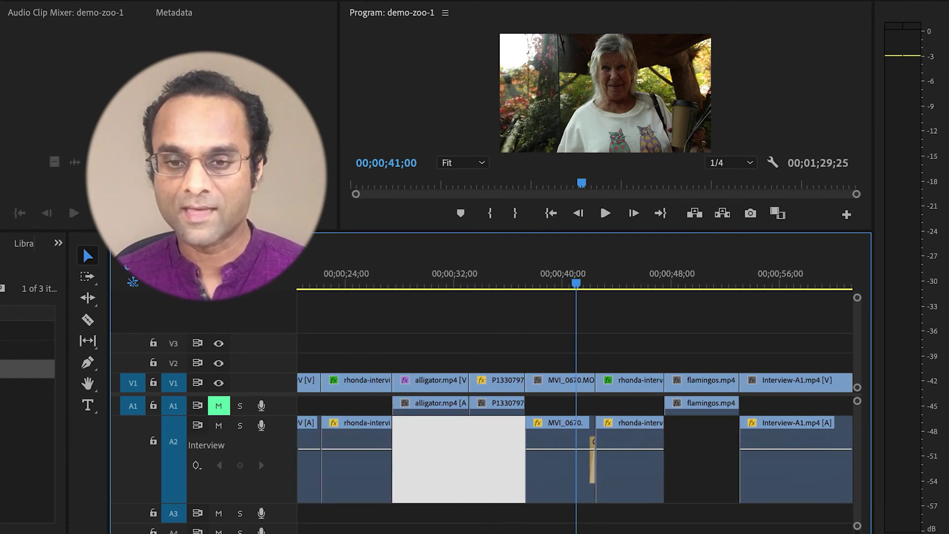
key("minus")
key("minus")
key("minus")
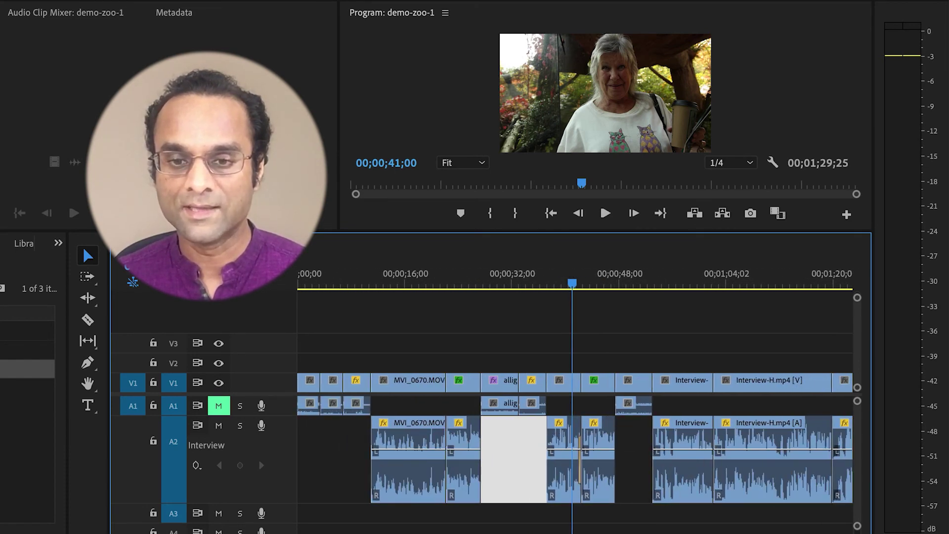
scroll(670, 464, "right", 4)
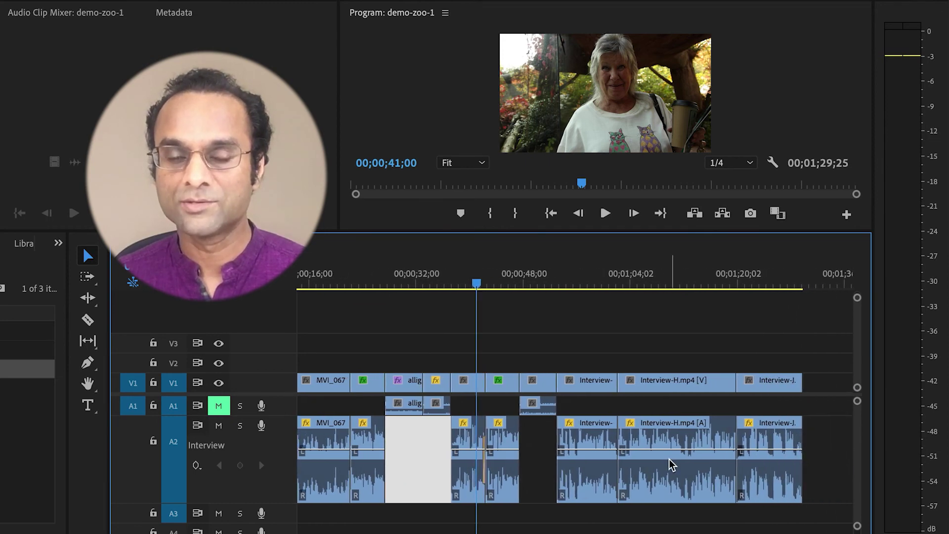